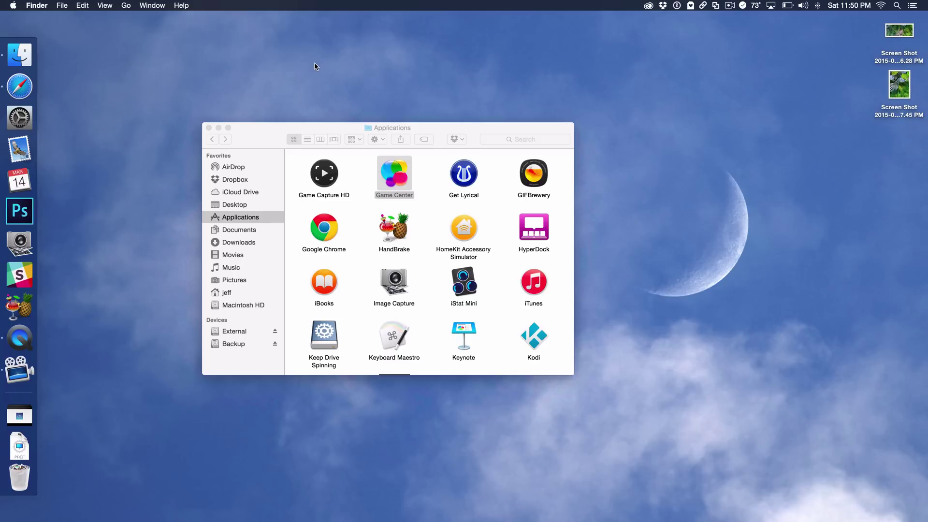
Bring the Applications window forward, then select and deselect both desktop screenshots.
click(365, 173)
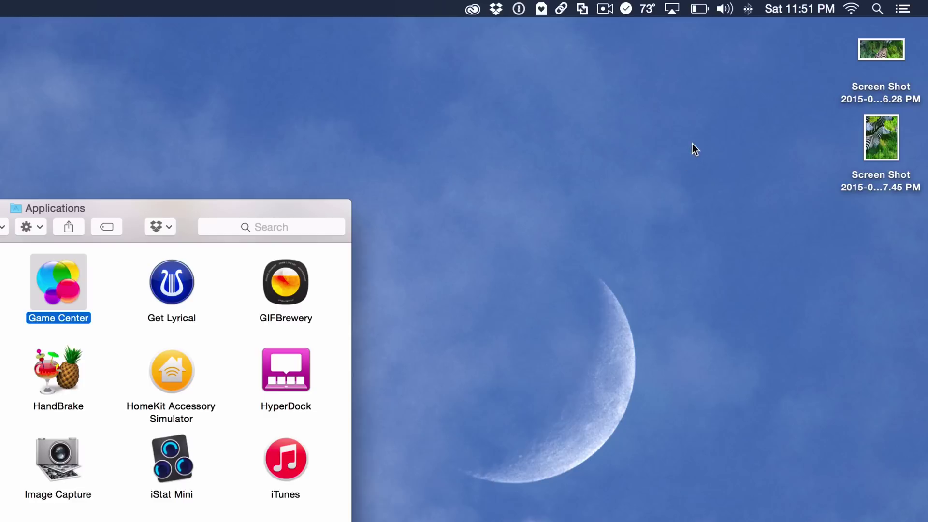
drag(811, 63, 883, 190)
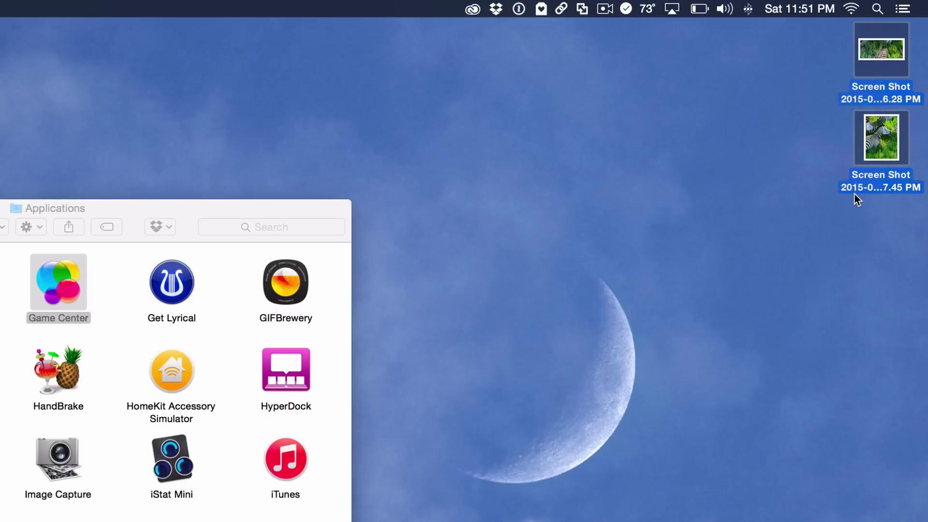
click(854, 202)
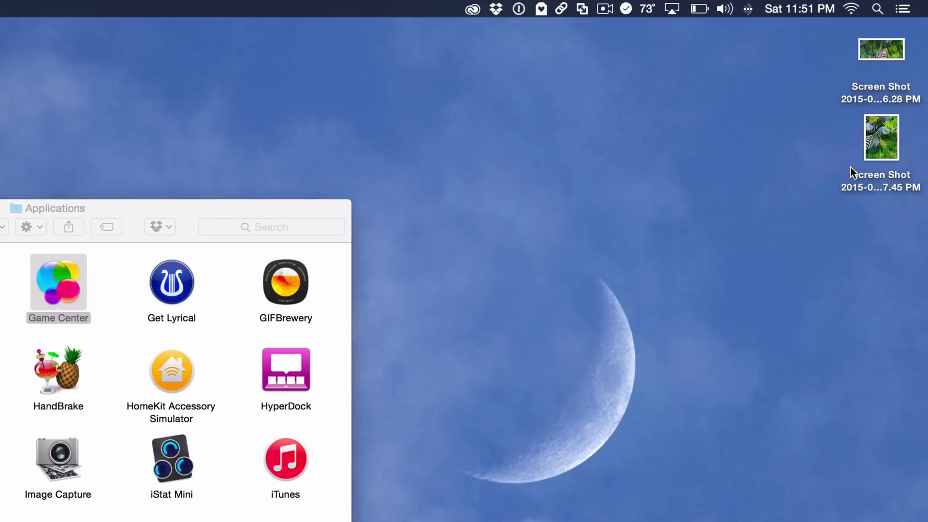
In the second screenshot's Get Info window, toggle its .png extension repeatedly, ending hidden.
right_click(883, 147)
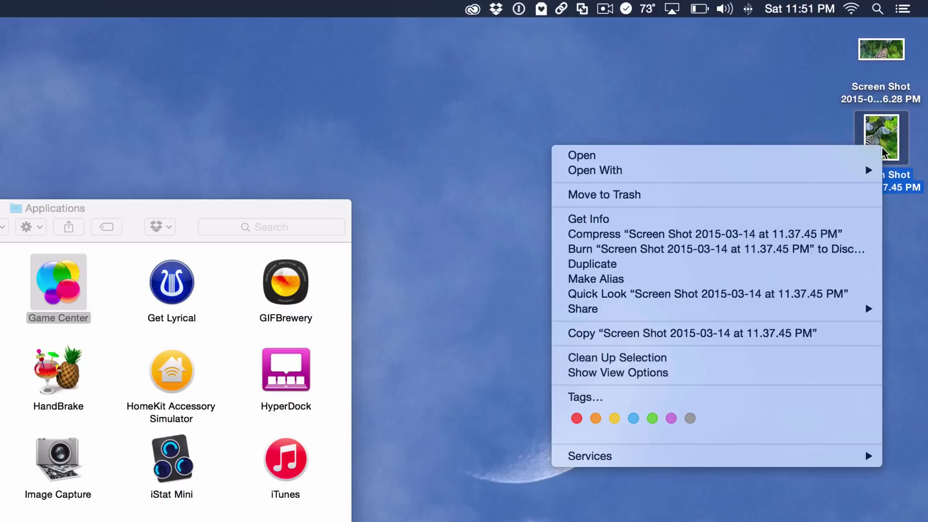
click(770, 230)
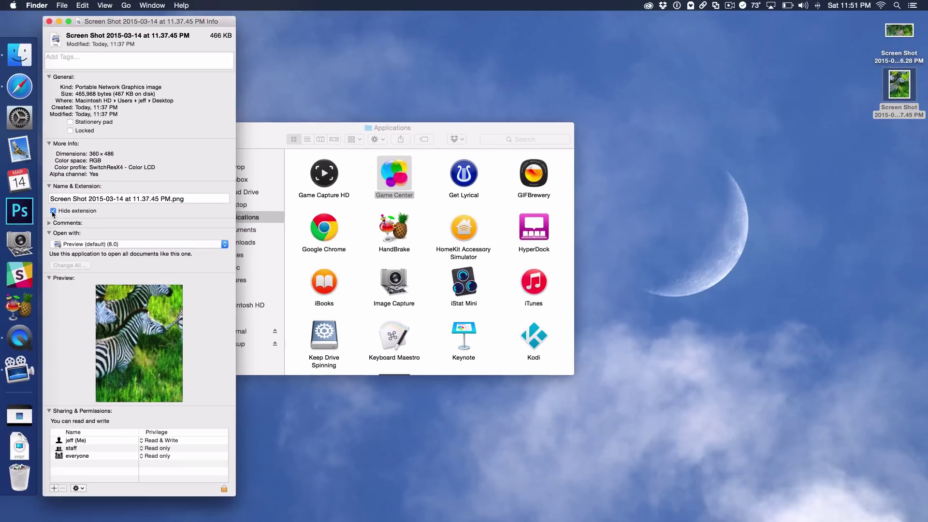
click(52, 210)
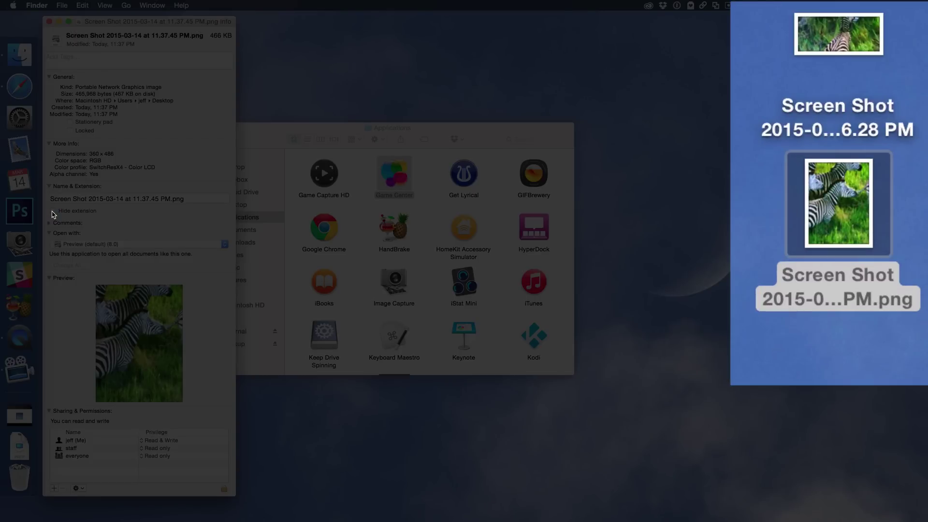
click(53, 211)
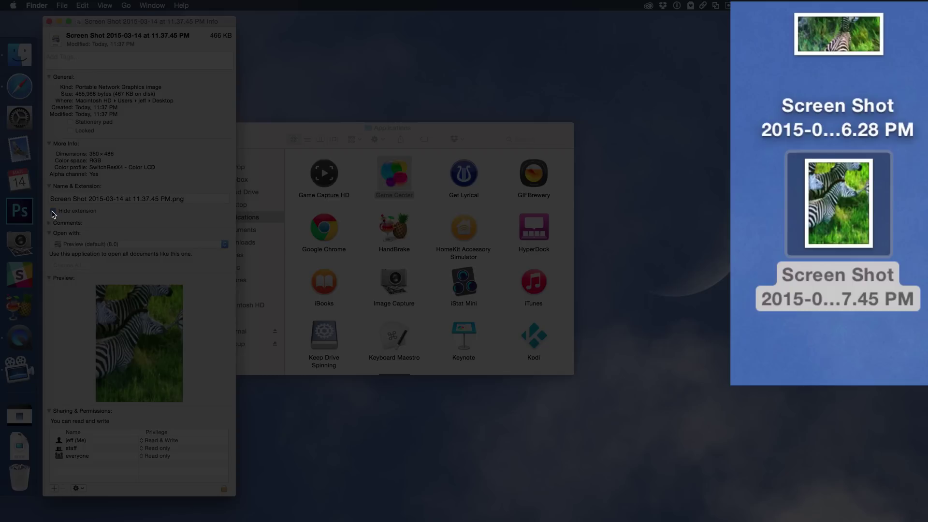
click(53, 211)
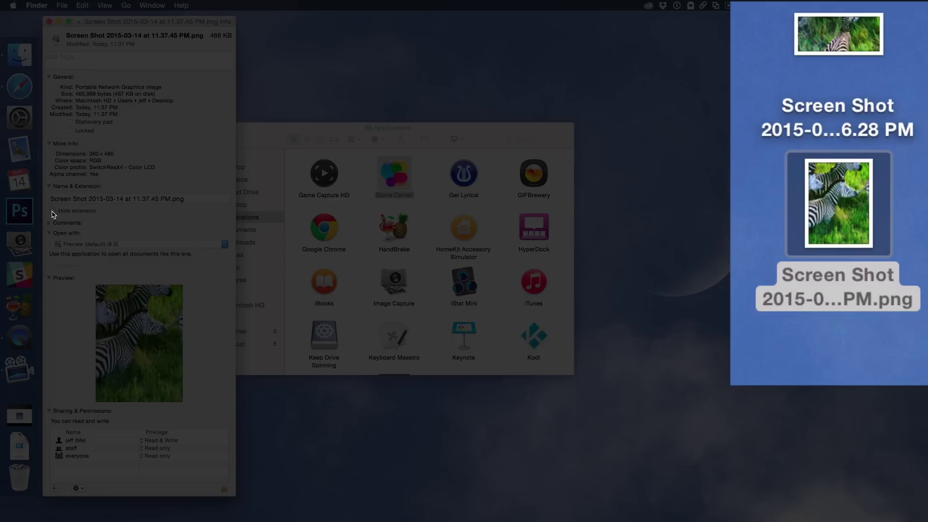
click(52, 211)
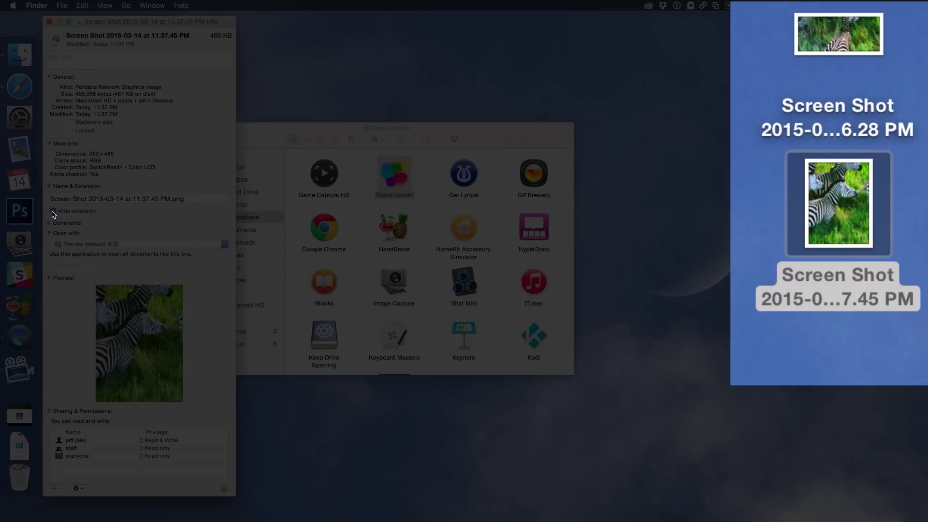
click(53, 212)
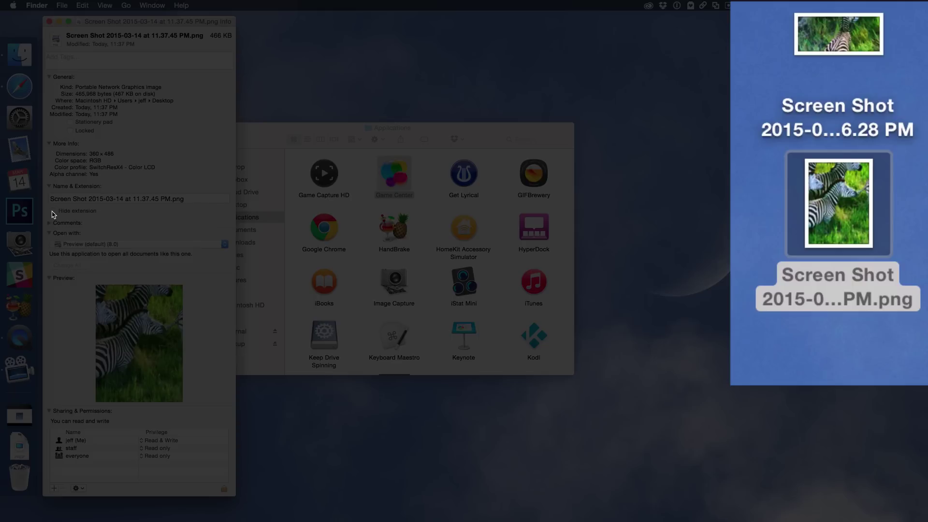
click(52, 211)
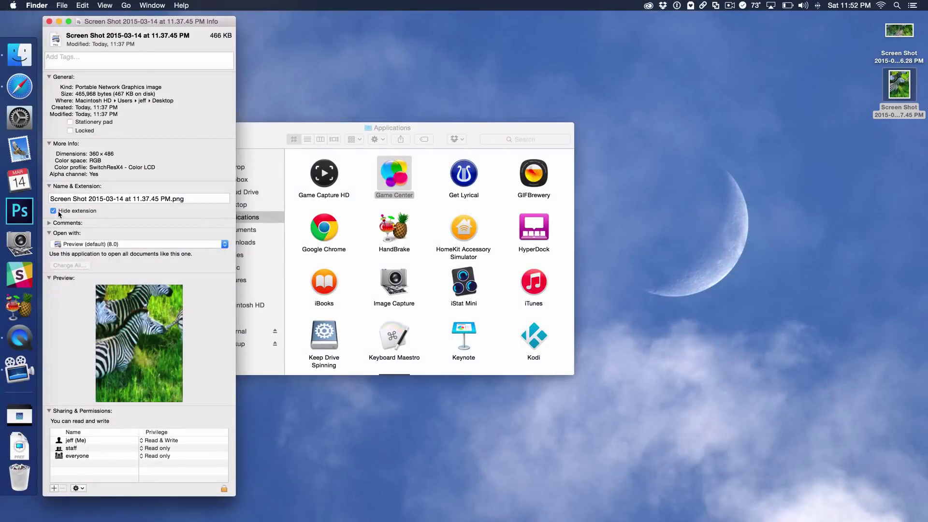
click(50, 21)
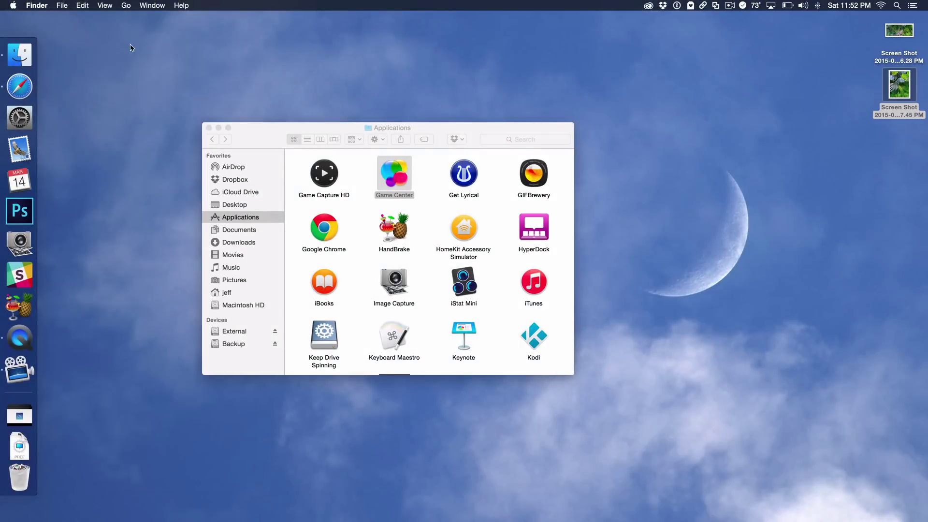
Enable Show all filename extensions in Finder's Advanced preferences, then close Preferences.
click(328, 138)
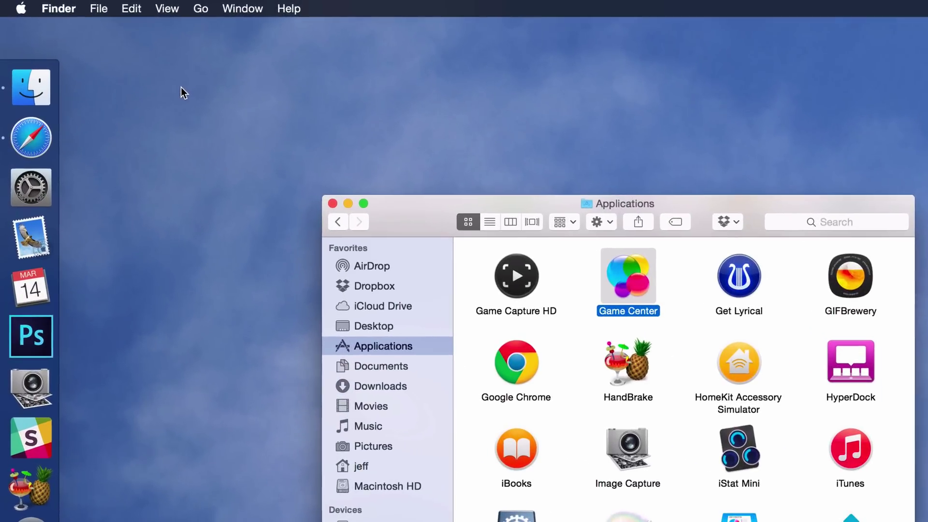
click(64, 10)
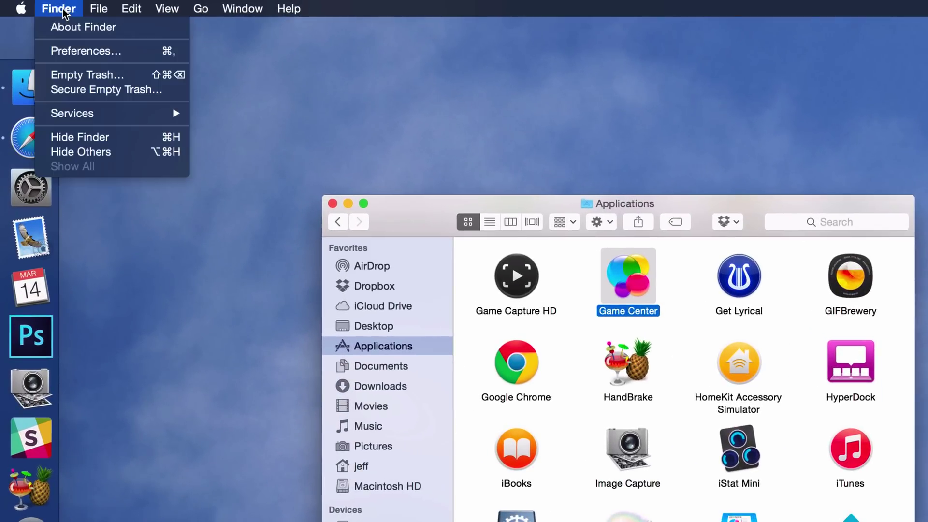
click(89, 52)
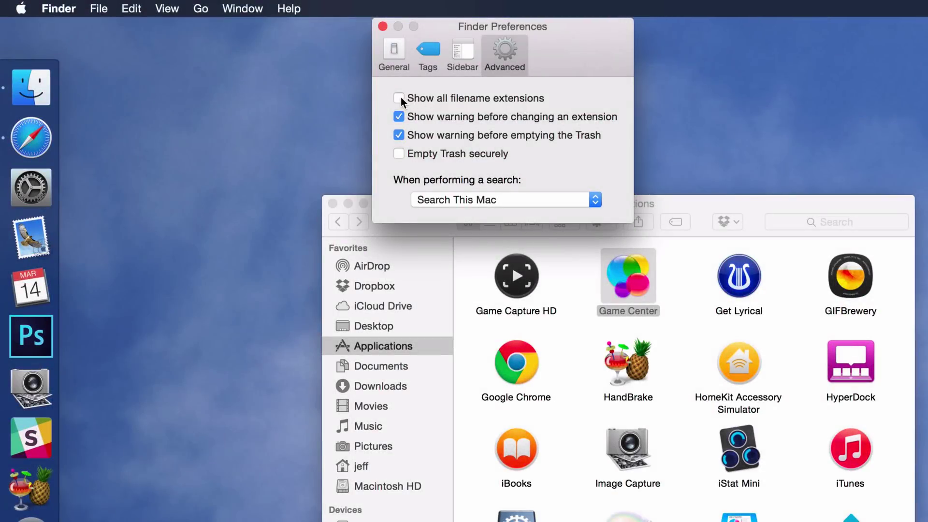
click(399, 98)
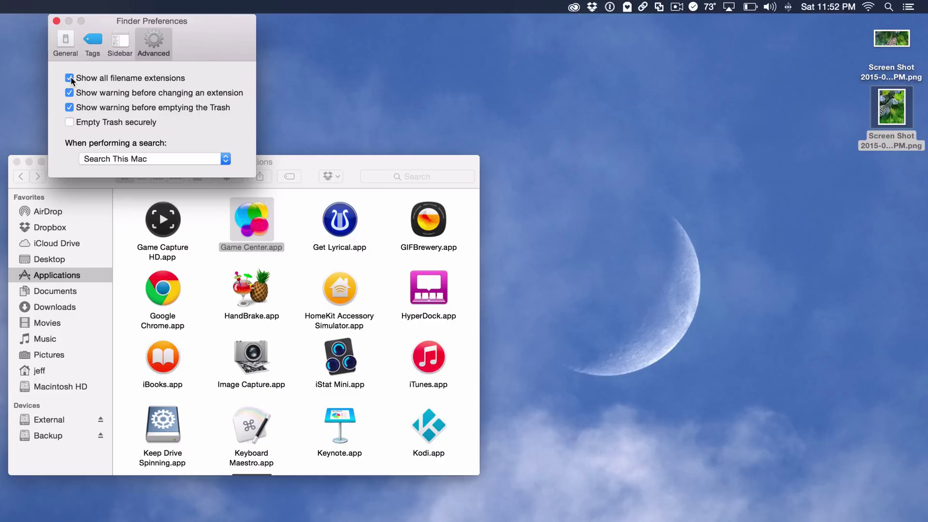
click(57, 22)
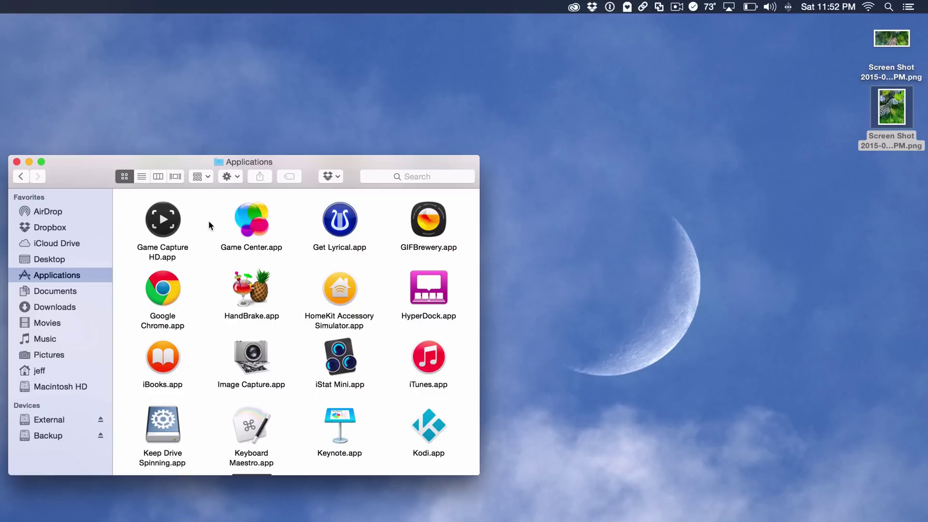
drag(918, 22, 871, 153)
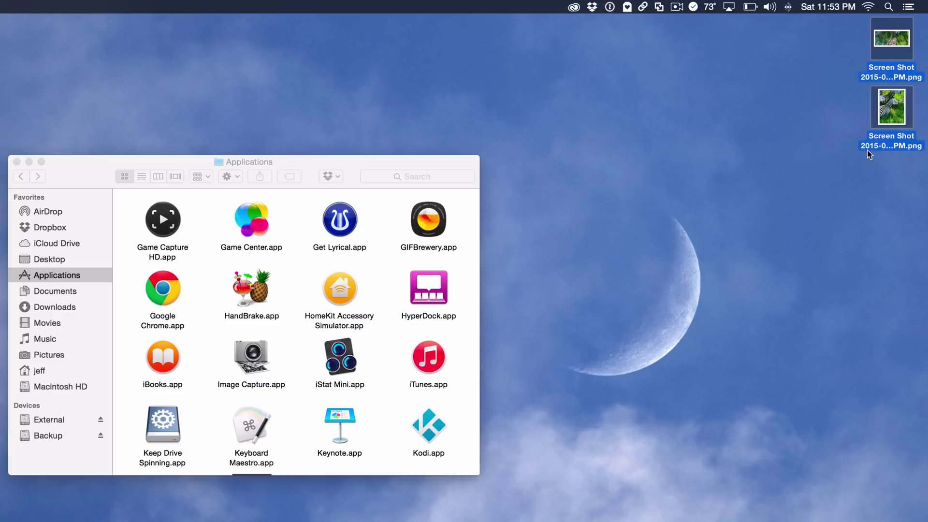
click(858, 155)
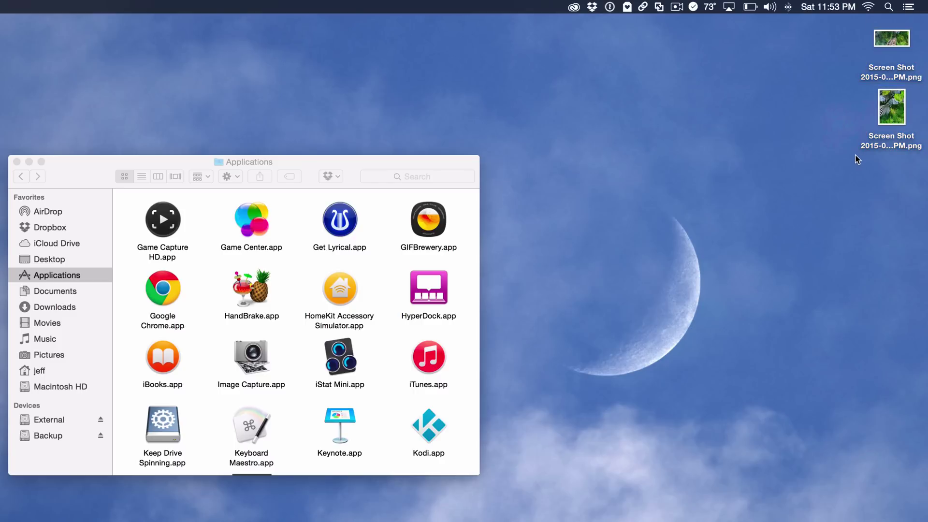
right_click(884, 118)
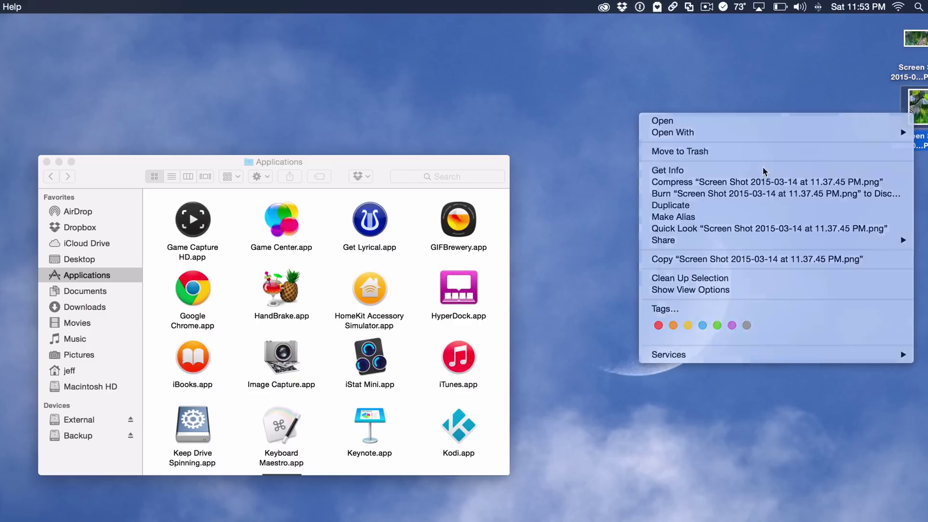
click(764, 172)
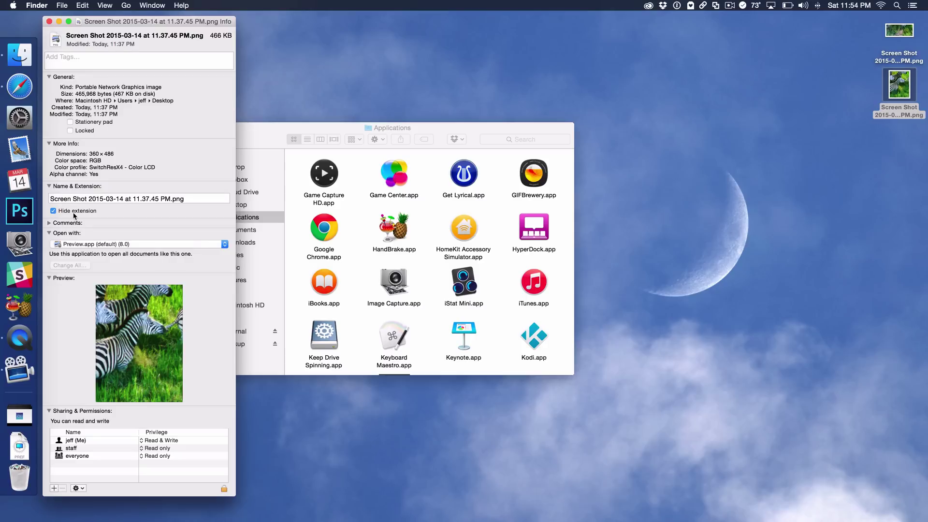
click(49, 20)
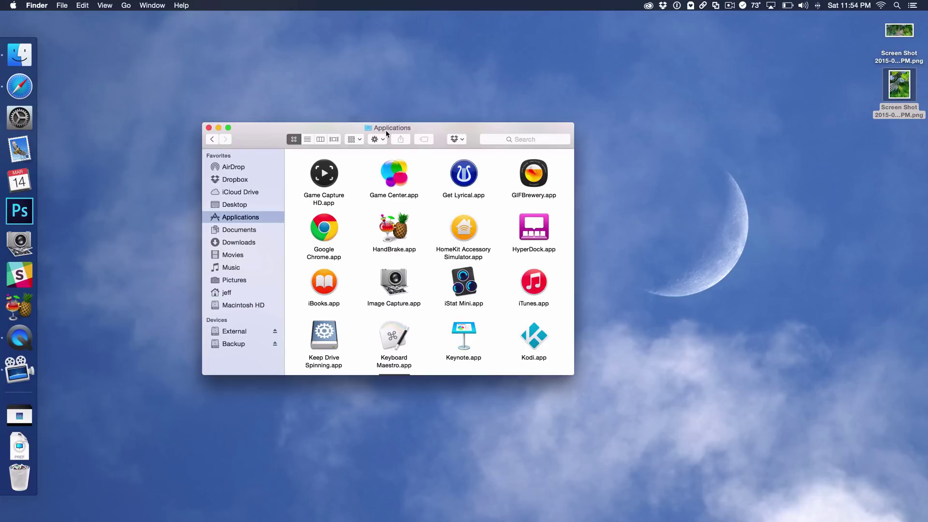